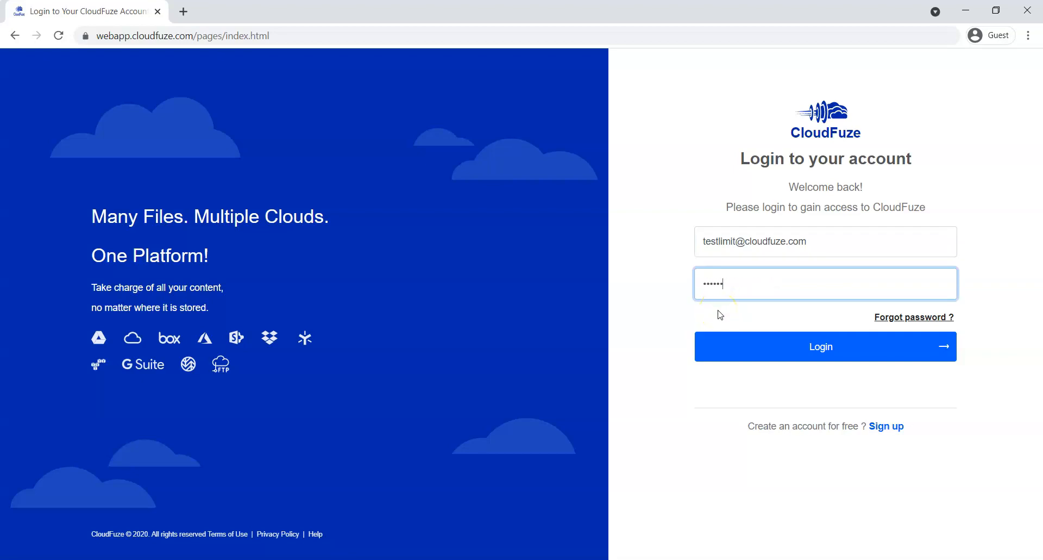
# - Log in to CloudFuze with the account e-mail and password
pyautogui.click(781, 359)
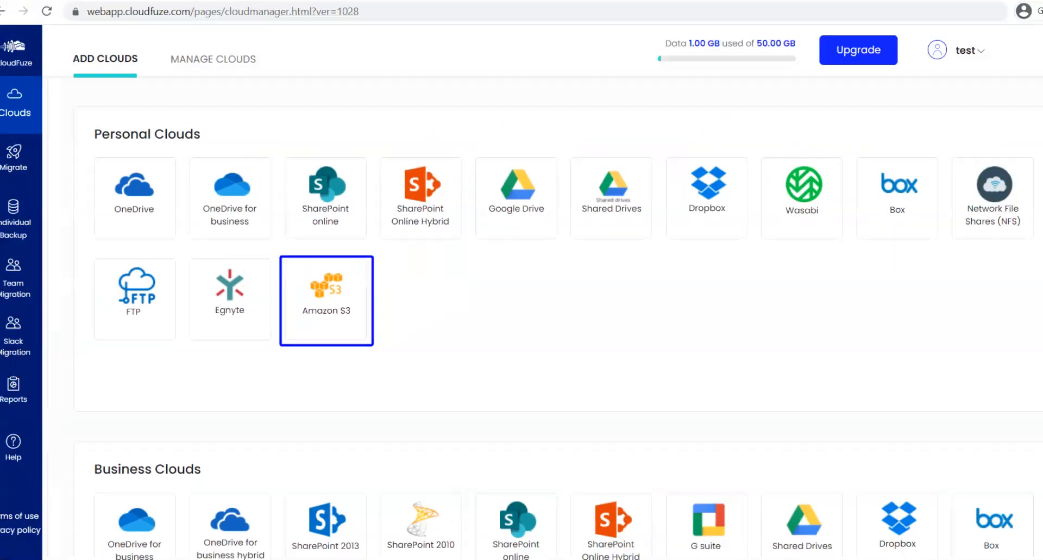
# - Add an Amazon S3 cloud with its display name, access key id and secret access key
pyautogui.click(329, 328)
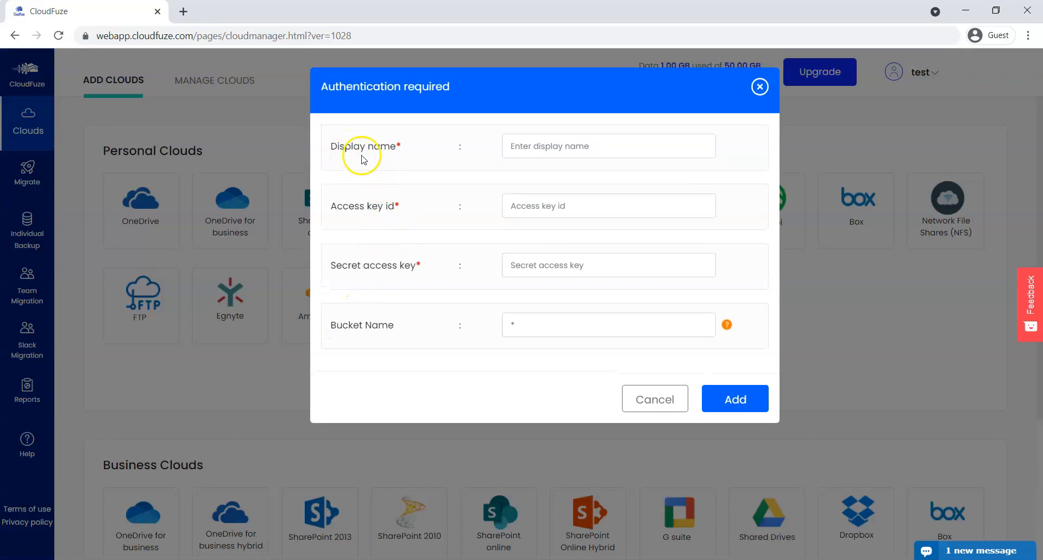
pyautogui.click(519, 149)
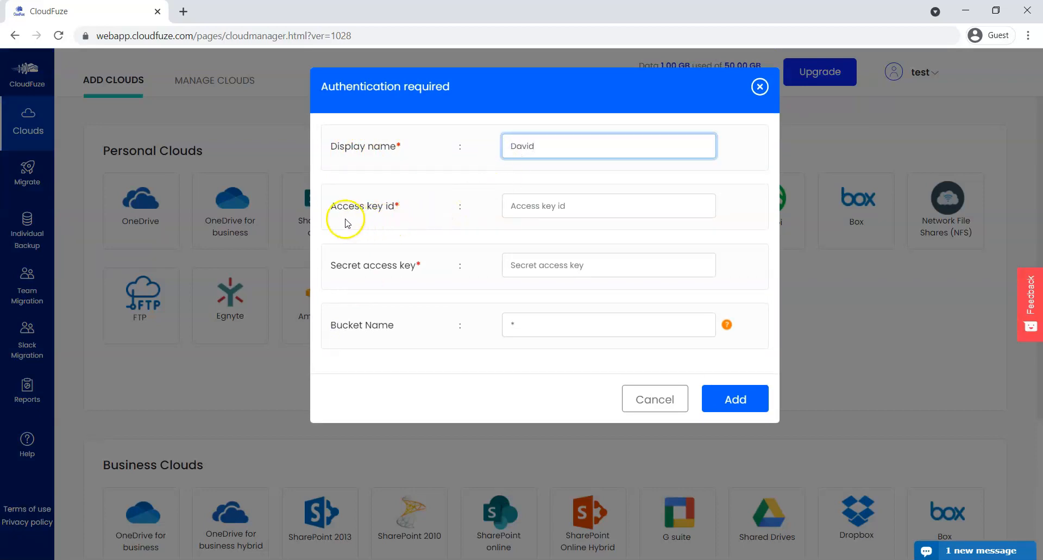
pyautogui.click(514, 209)
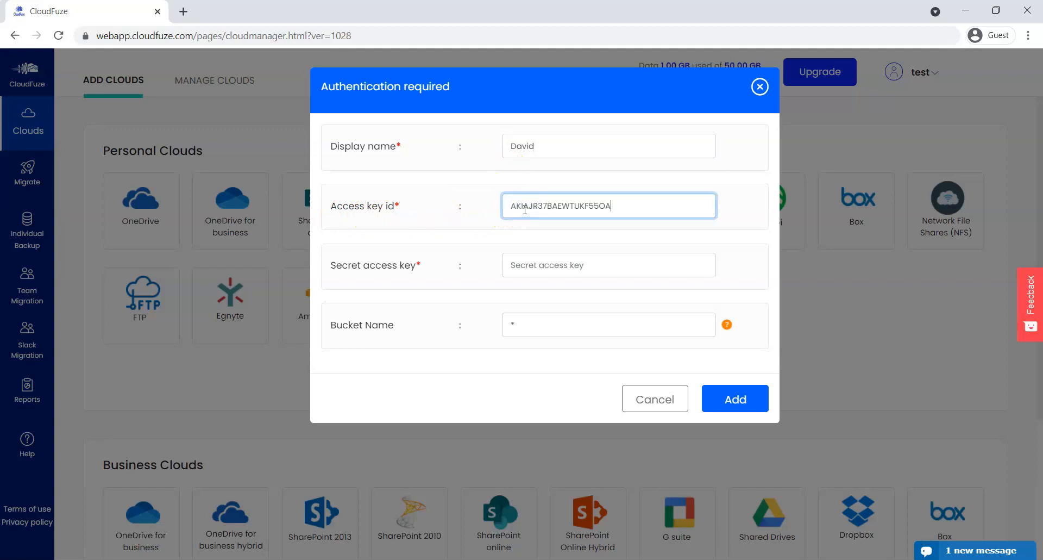
pyautogui.click(516, 263)
pyautogui.hotkey('ctrl', 'v')
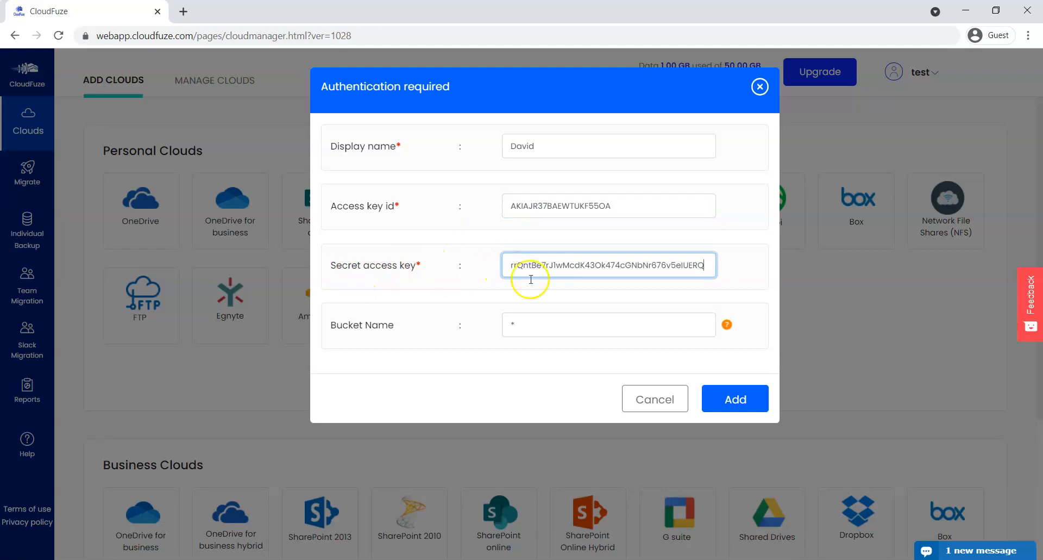
pyautogui.click(733, 403)
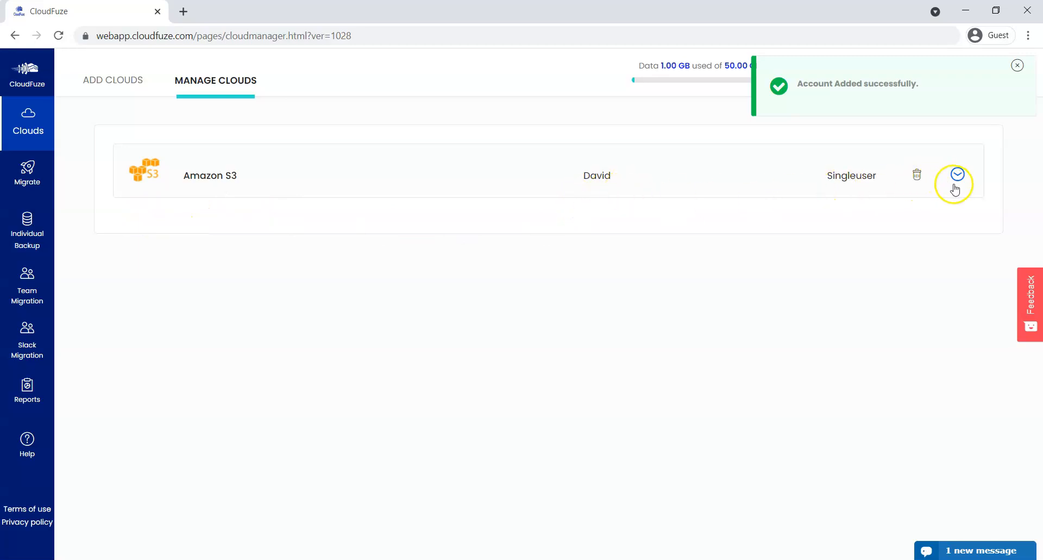
# - Return to Add Clouds and open the Wasabi account details form
pyautogui.click(115, 86)
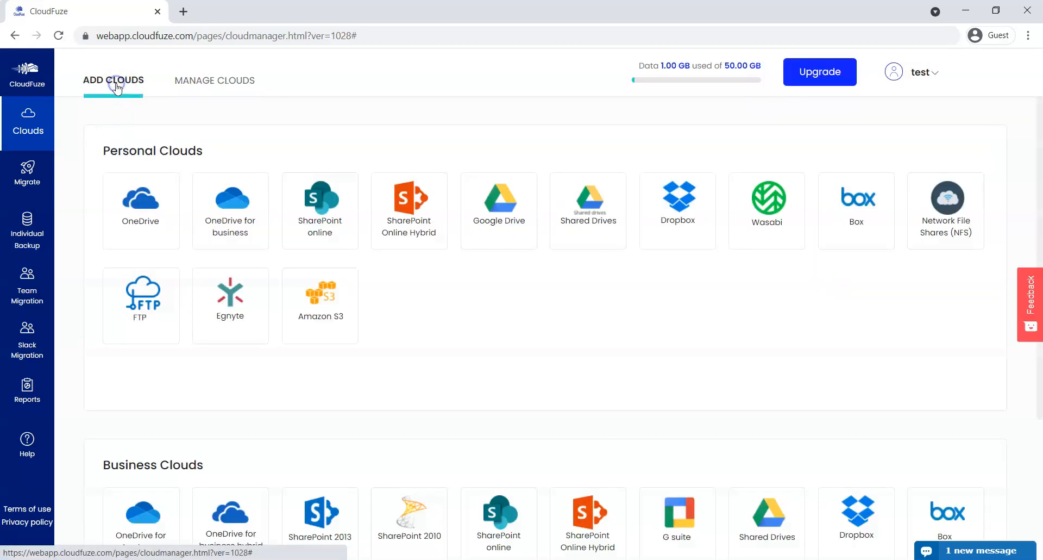
pyautogui.moveTo(757, 240)
pyautogui.click(759, 211)
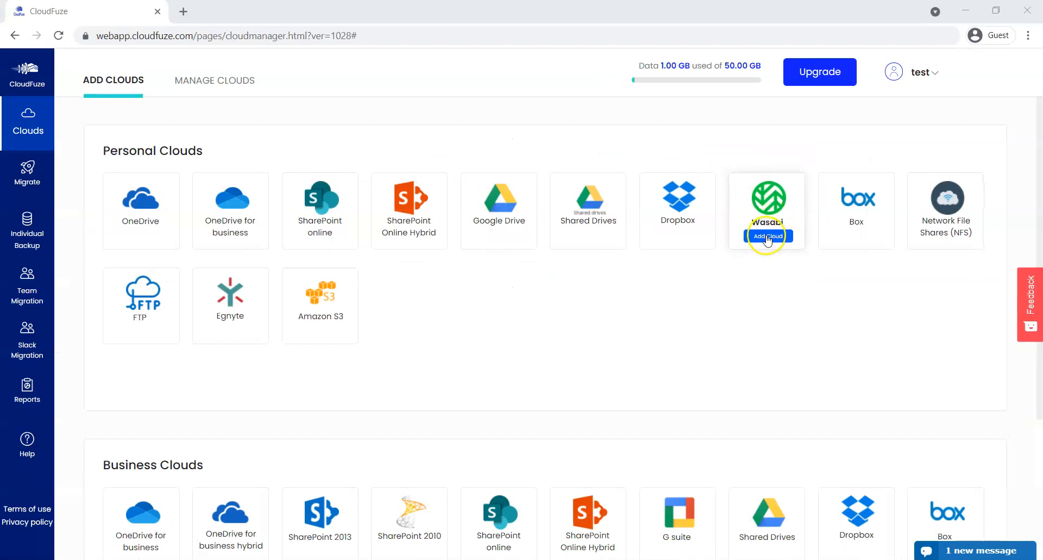
pyautogui.click(767, 237)
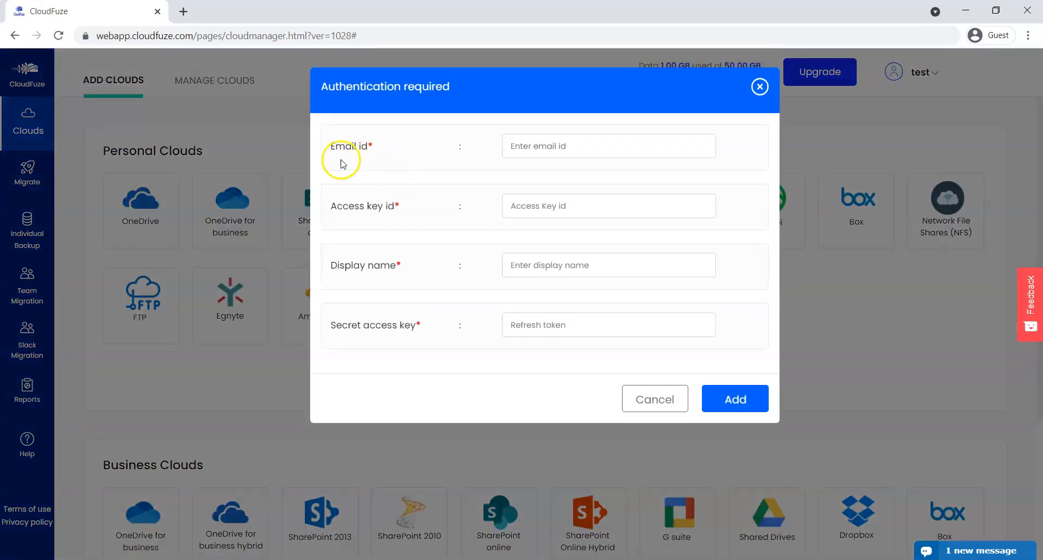
# - Add Wasabi with its e-mail, access key id, display name 'wasabi cloud' and secret key
pyautogui.click(531, 147)
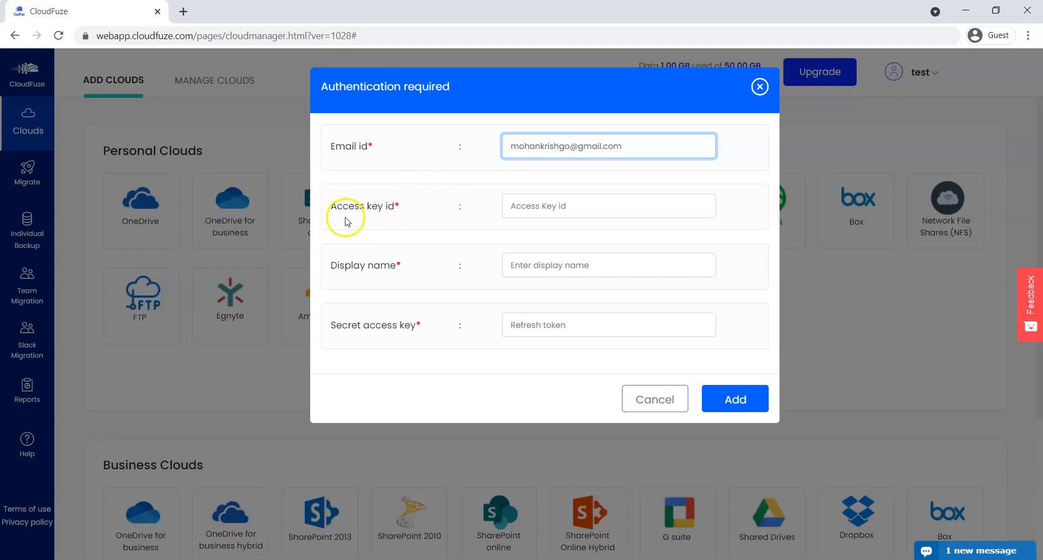
pyautogui.click(553, 208)
pyautogui.hotkey('ctrl', 'v')
pyautogui.click(548, 266)
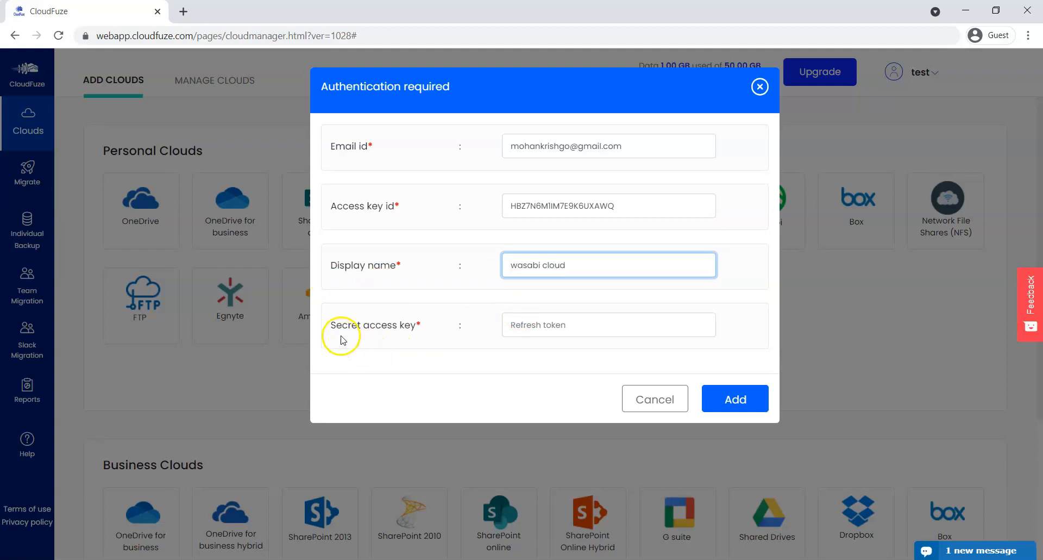
pyautogui.click(525, 320)
pyautogui.hotkey('ctrl', 'v')
pyautogui.click(709, 394)
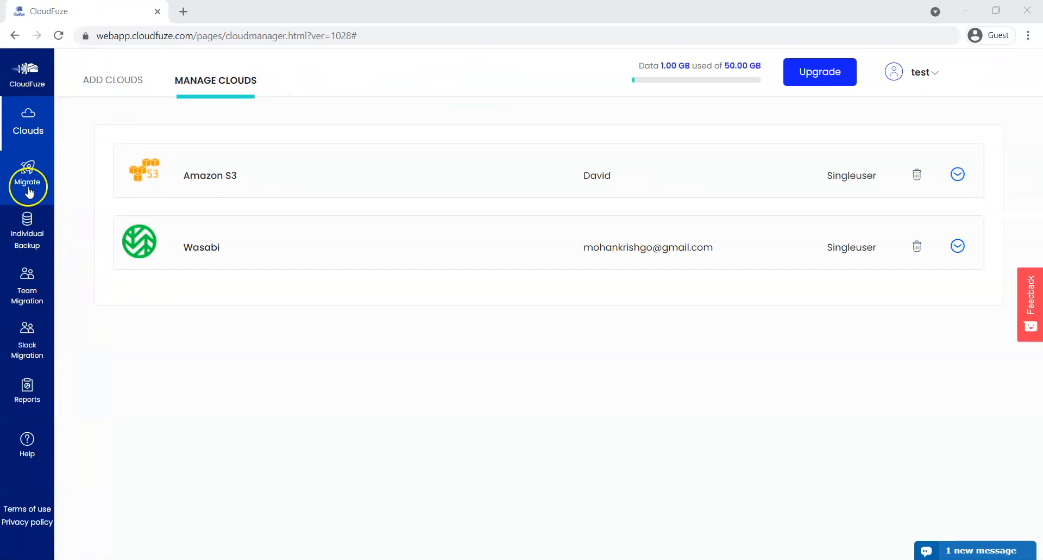
# - On Migrate, pick Amazon S3 as source and wasabi cloud as destination, then open the S3 bucket
pyautogui.click(35, 192)
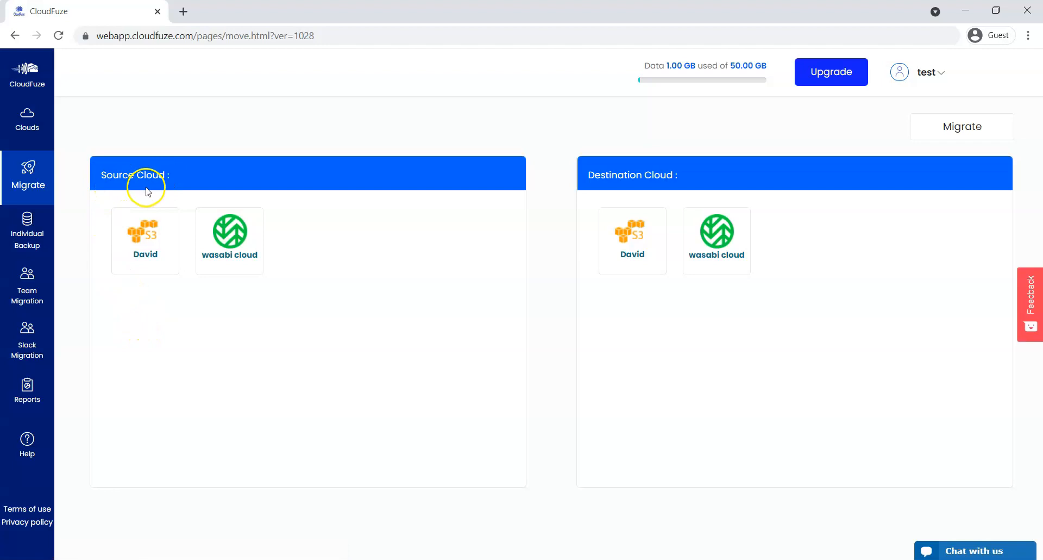
pyautogui.click(144, 245)
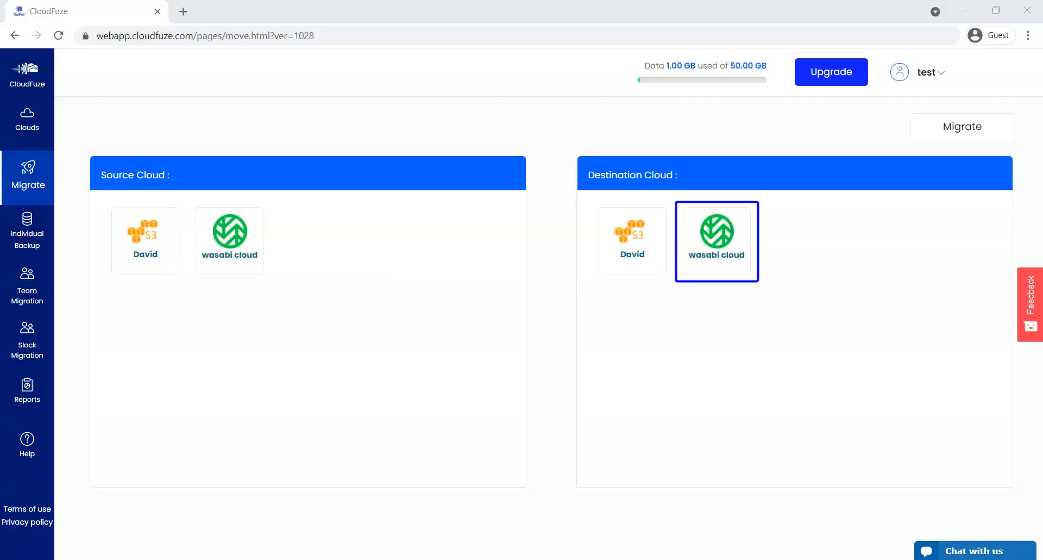
pyautogui.click(152, 234)
pyautogui.scroll(-6, 210, 396)
pyautogui.scroll(-5, 207, 400)
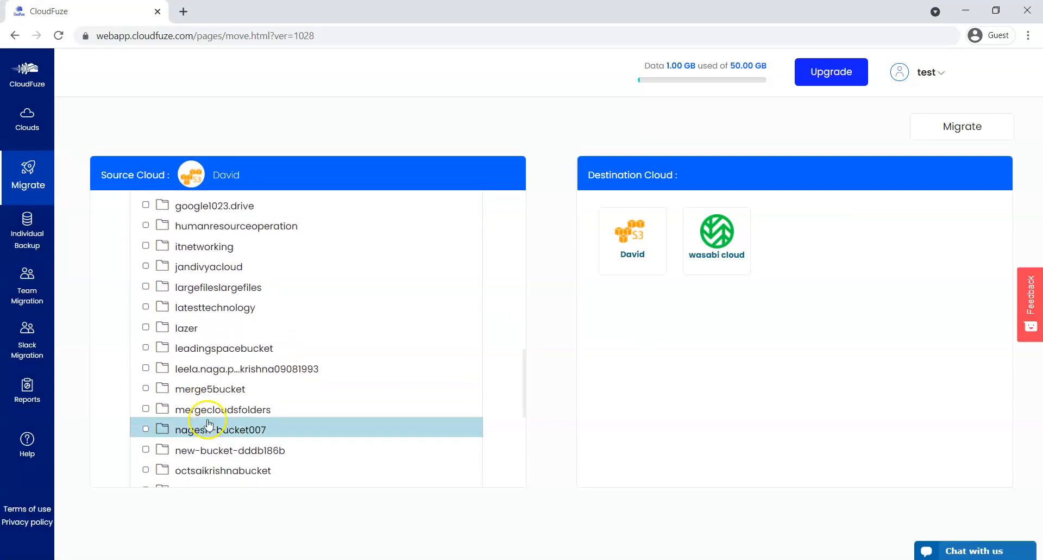
pyautogui.click(208, 430)
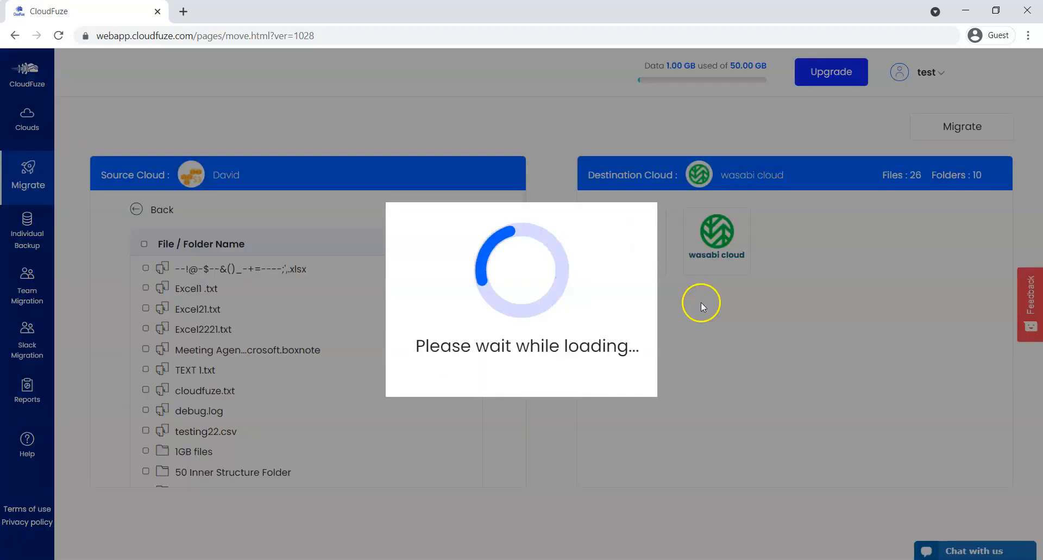
pyautogui.scroll(-4, 241, 433)
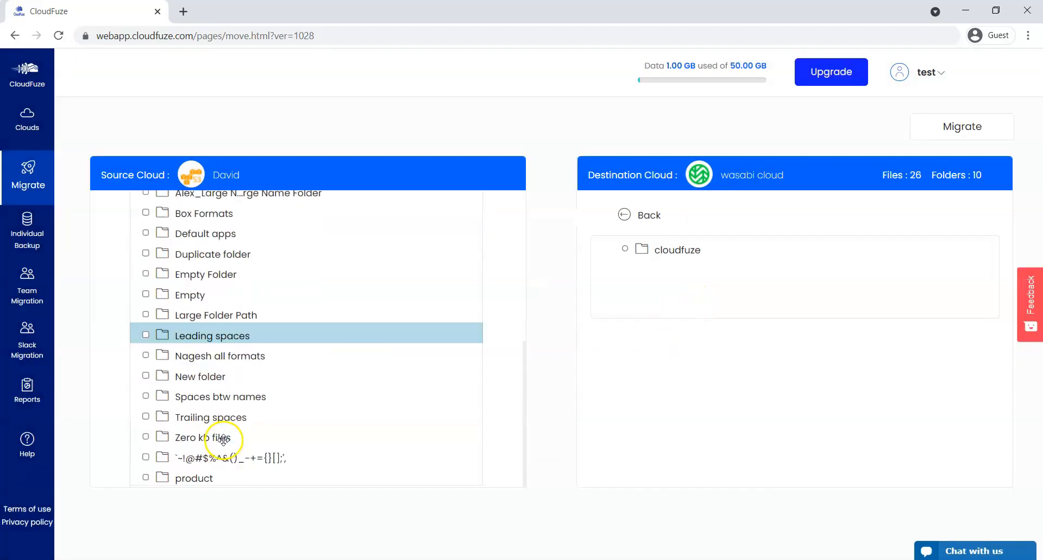
# - Select the product folder, target Wasabi's cloudfuze folder, and start the migration
pyautogui.click(145, 477)
pyautogui.click(625, 249)
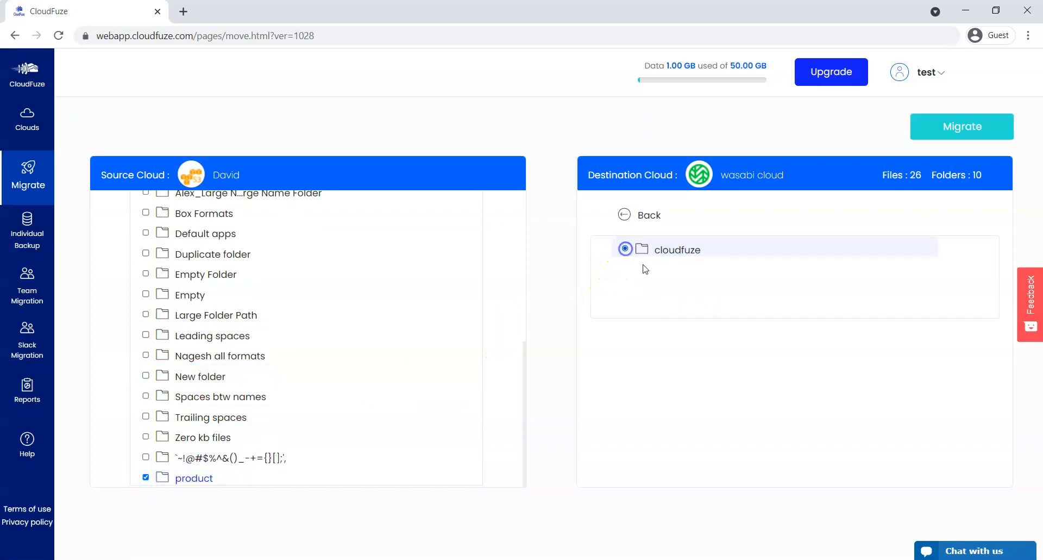
pyautogui.click(981, 130)
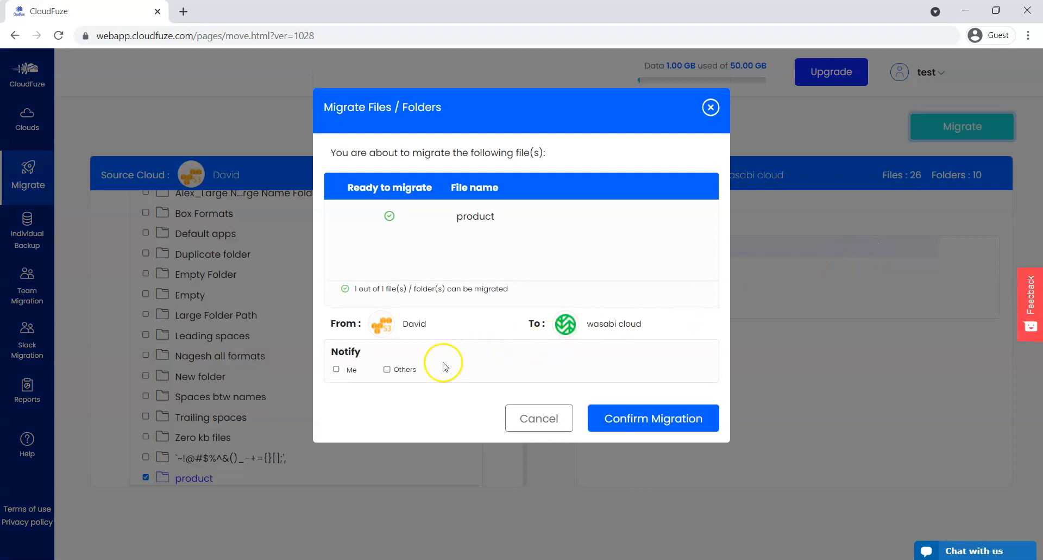
# - Enable Notify Others with the recipient's e-mail and confirm the migration
pyautogui.click(387, 369)
pyautogui.click(433, 368)
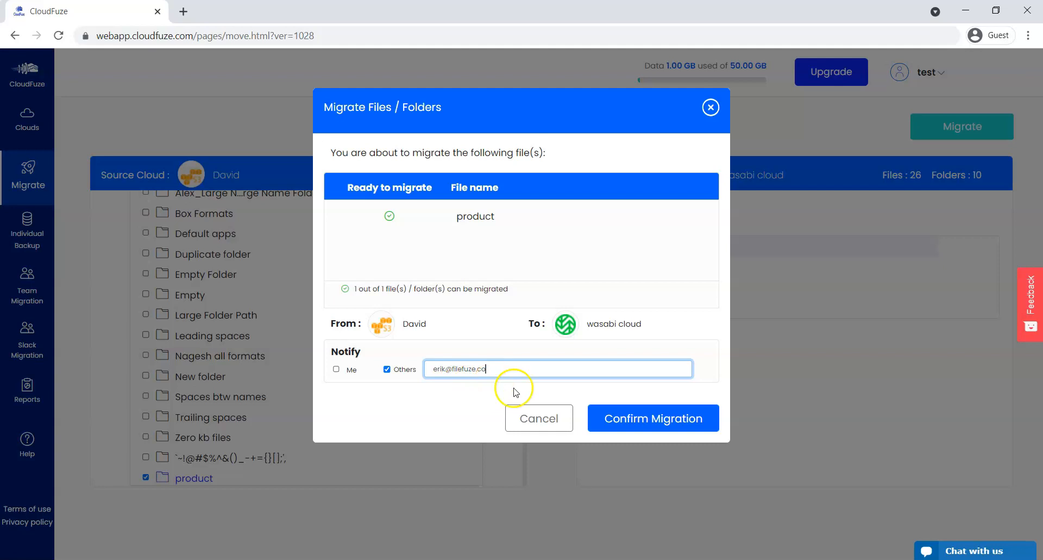
pyautogui.click(632, 420)
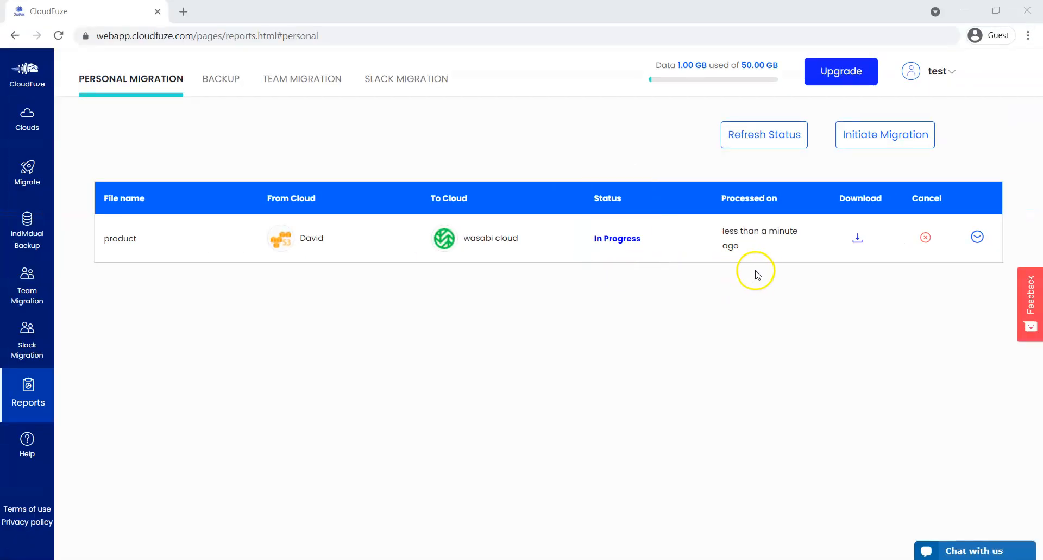
# - Expand and collapse the product migration's file details, then refresh until Status reads Processed
pyautogui.click(977, 237)
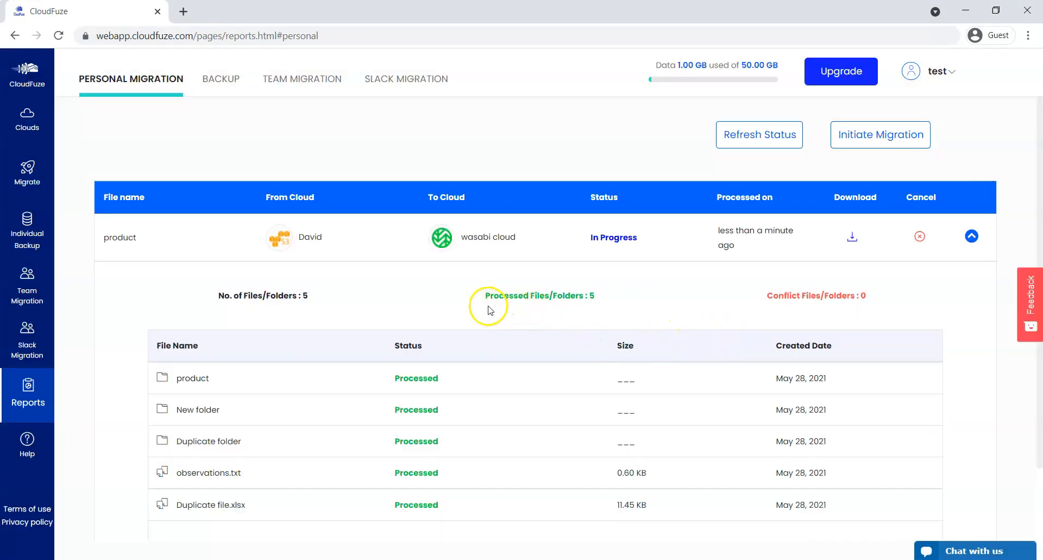
pyautogui.click(971, 236)
pyautogui.click(749, 145)
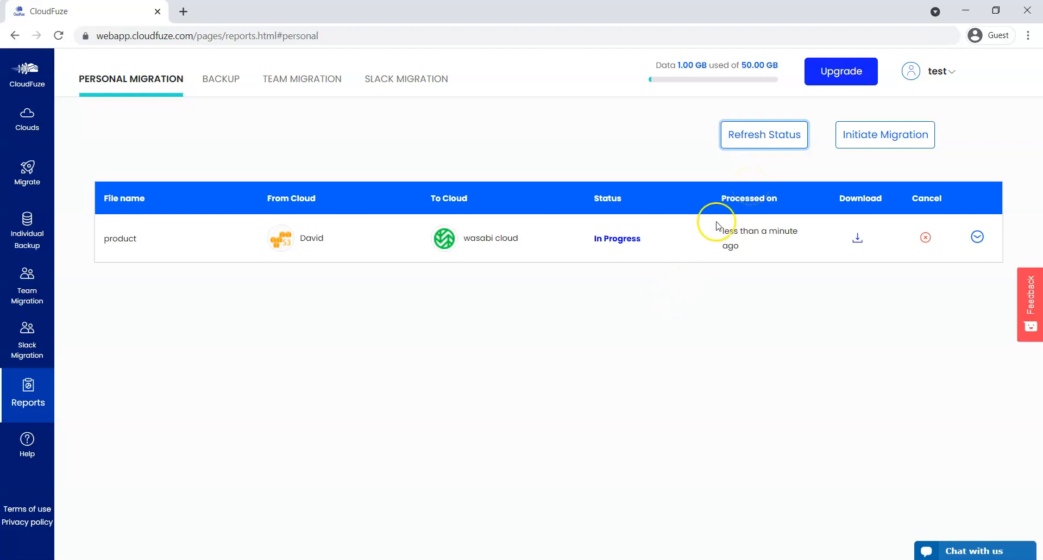
pyautogui.click(755, 141)
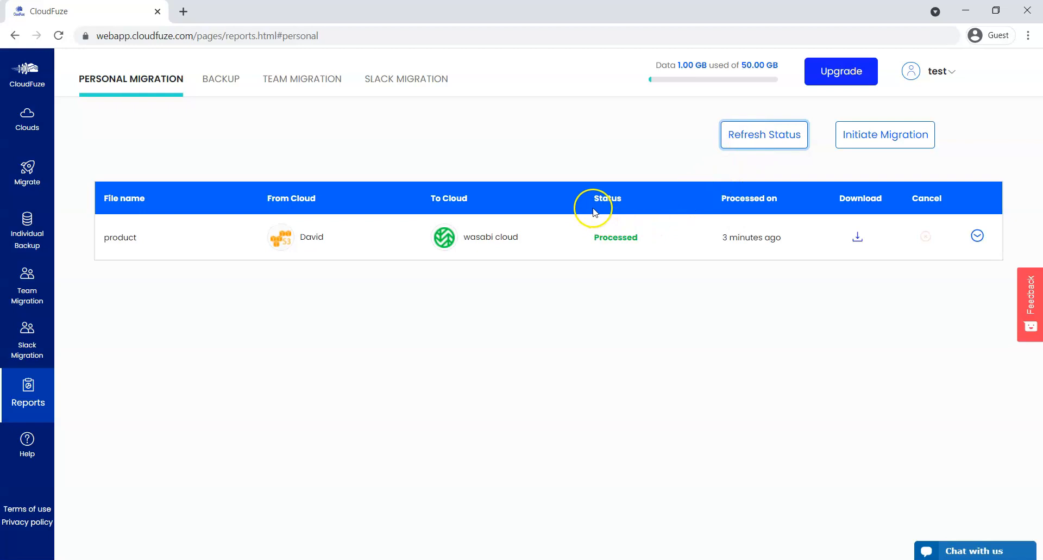